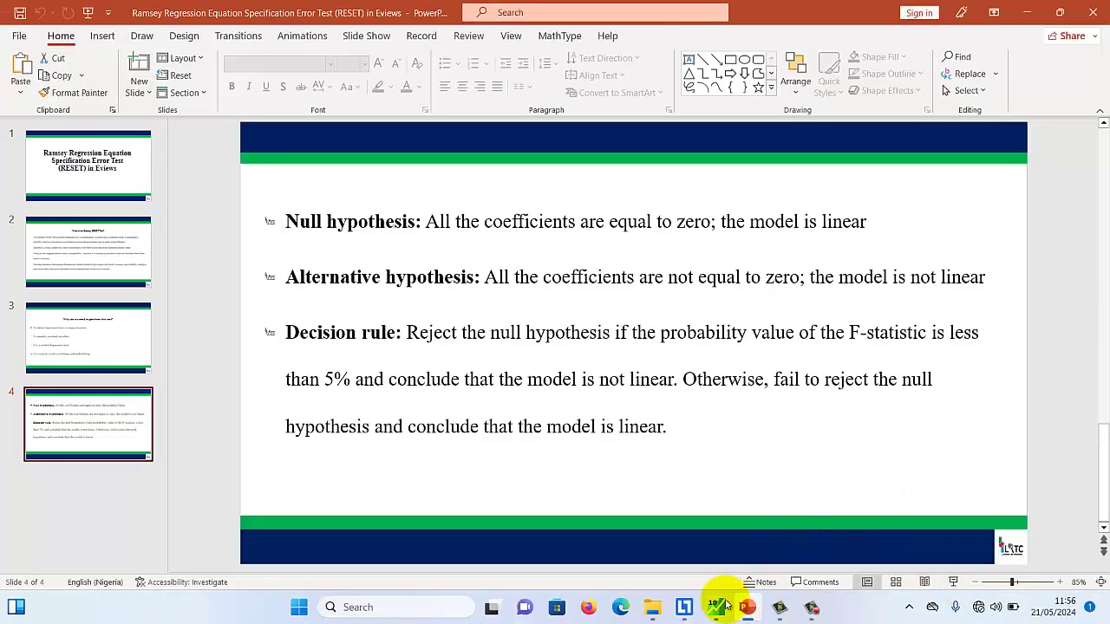
- Bring EViews forward and point out the gdp, inf, oil_brt and pop series in the workfile
mouse_move(714, 603)
click(759, 548)
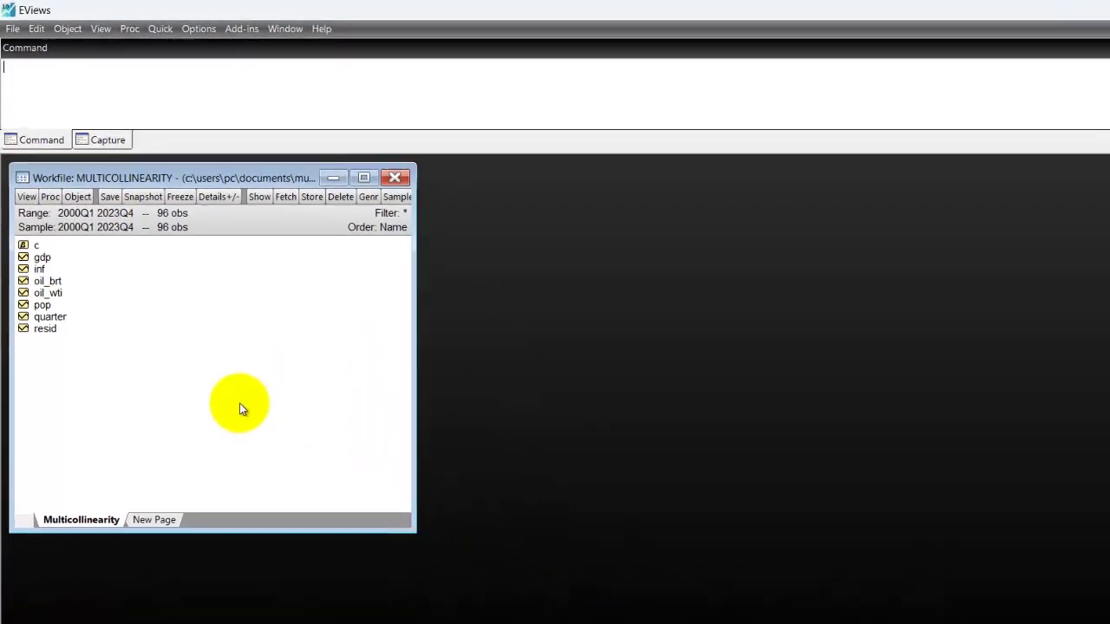
click(61, 292)
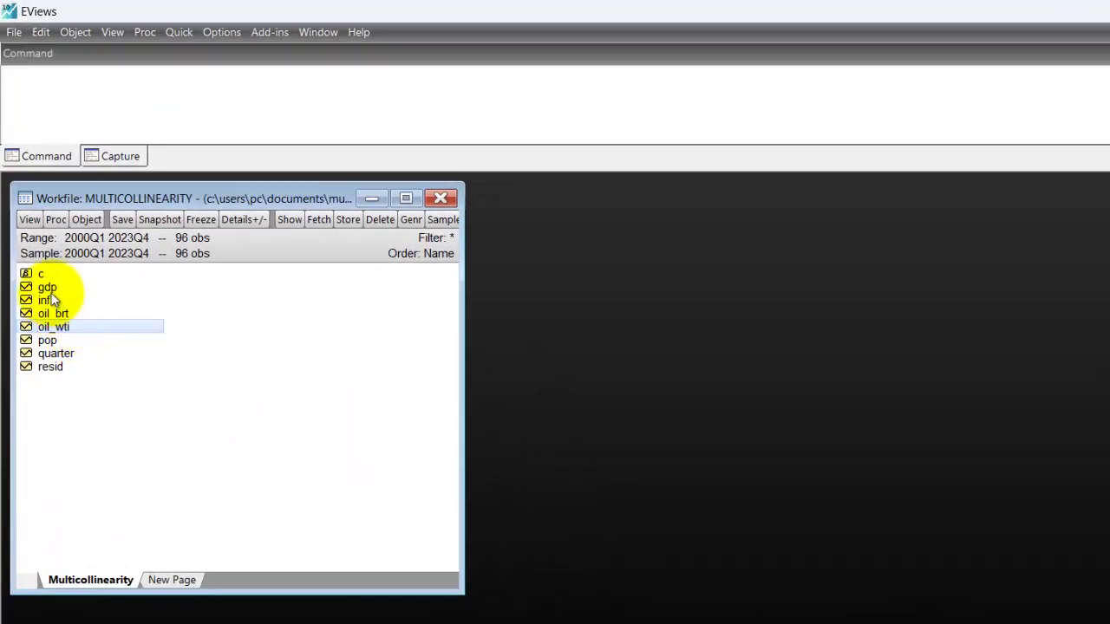
click(49, 290)
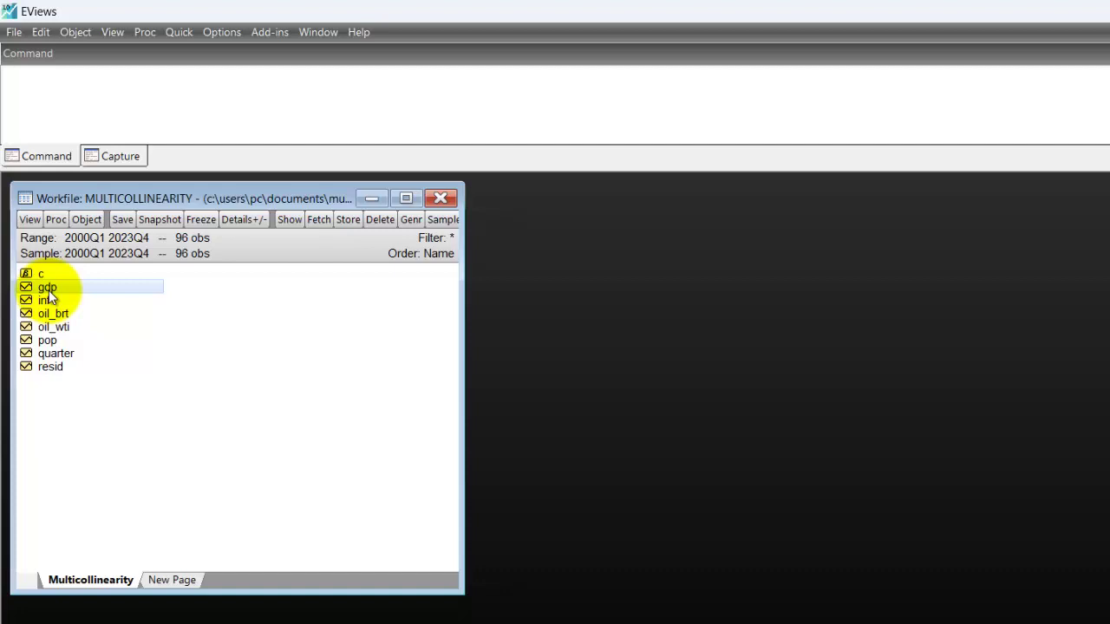
click(55, 302)
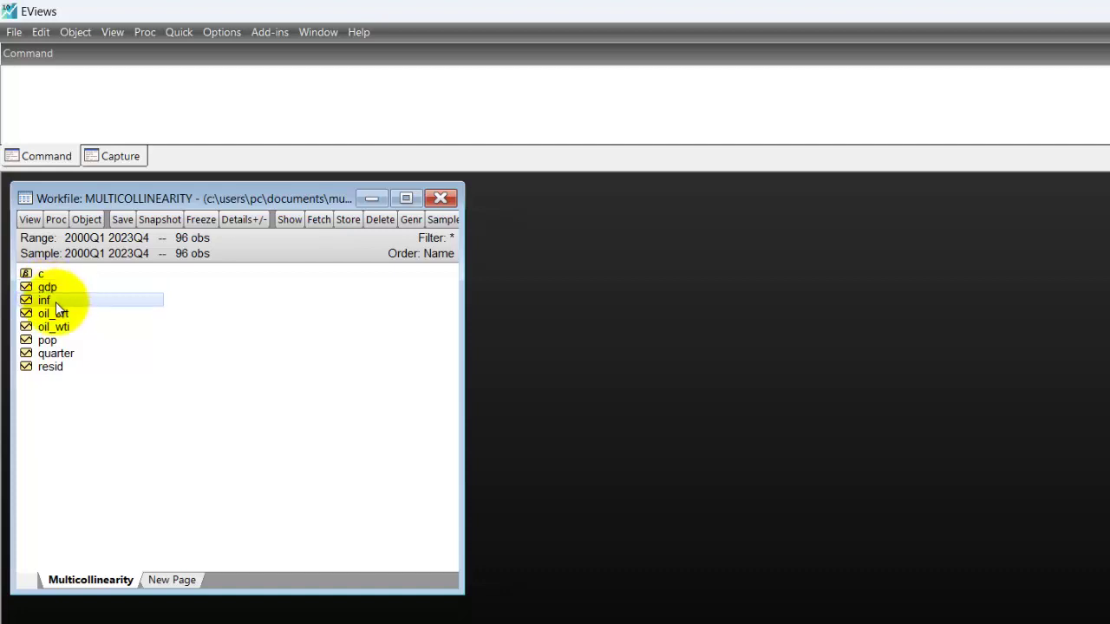
click(66, 316)
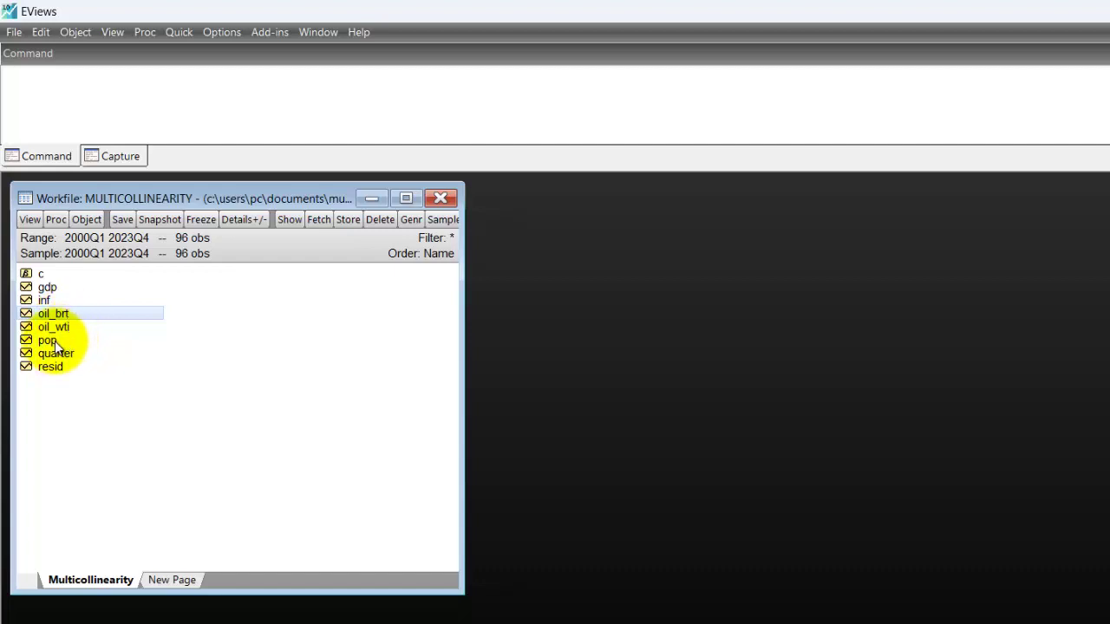
click(54, 341)
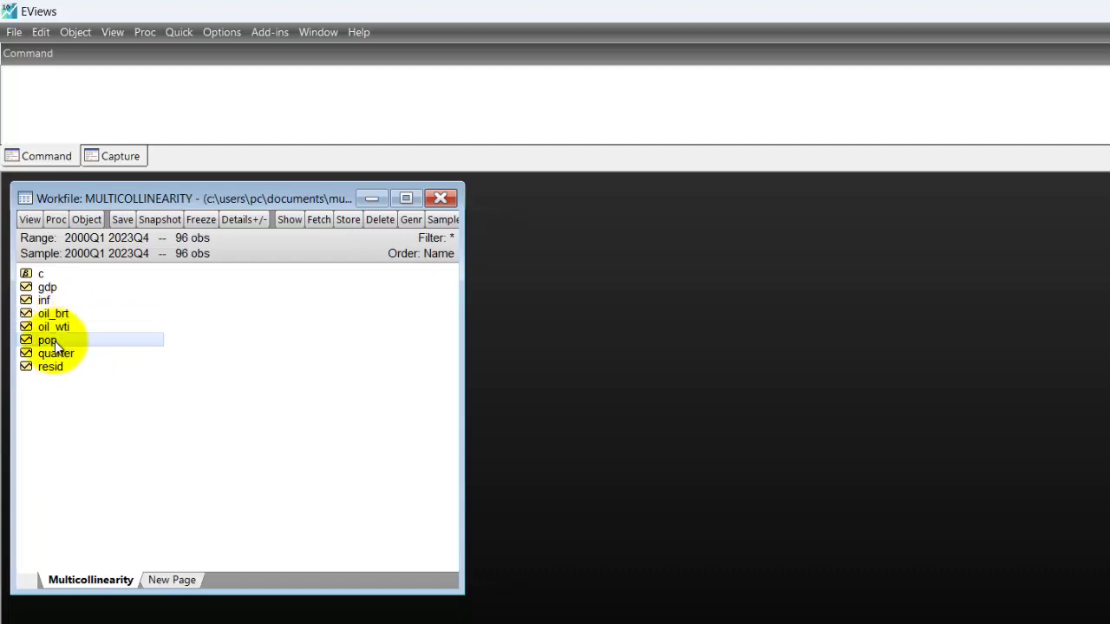
click(49, 289)
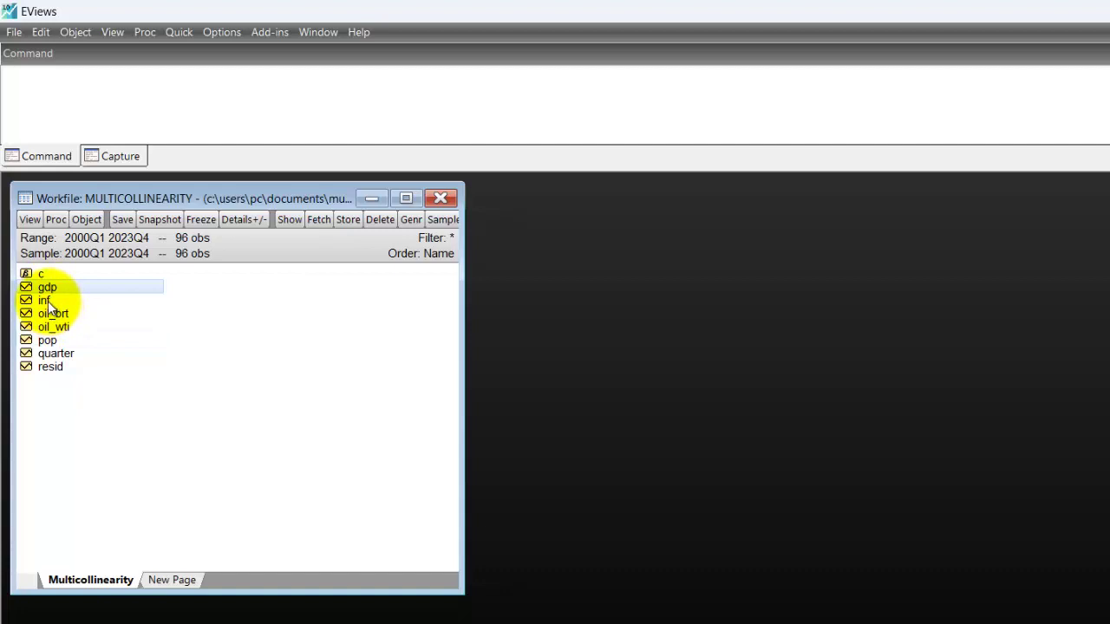
click(48, 301)
click(56, 313)
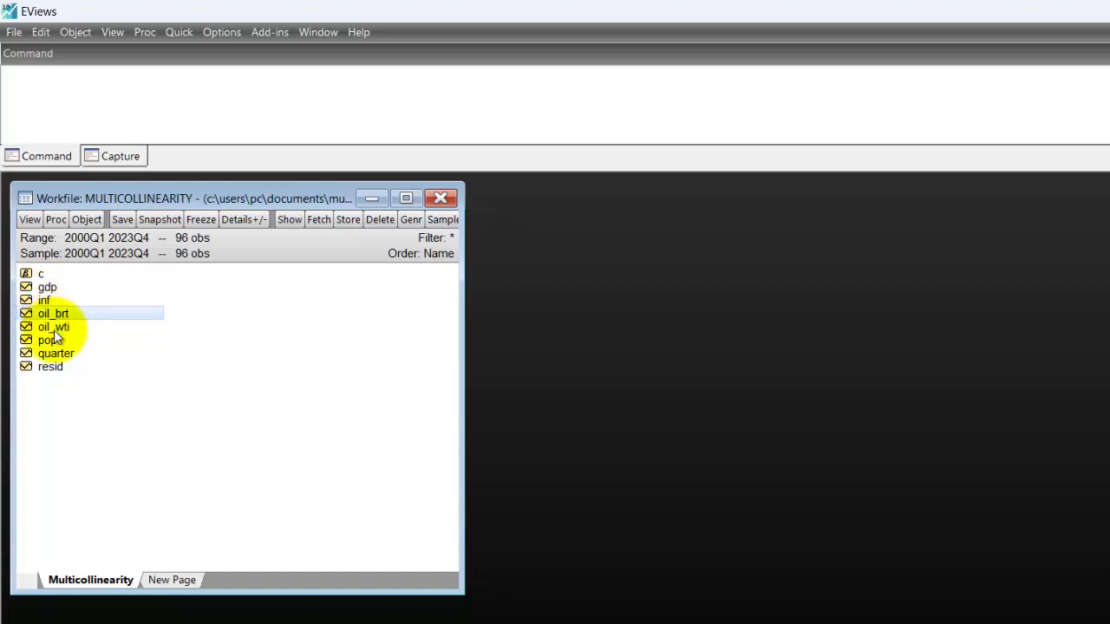
click(49, 340)
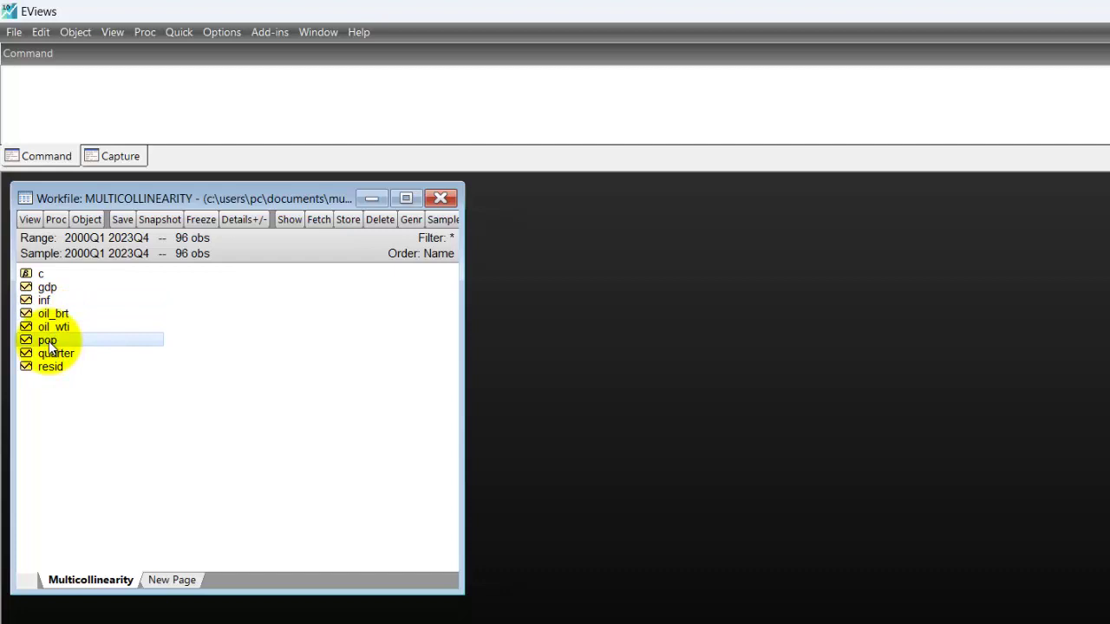
- Select gdp, inf, oil_brt and pop together in the MULTICOLLINEARITY workfile
click(51, 292)
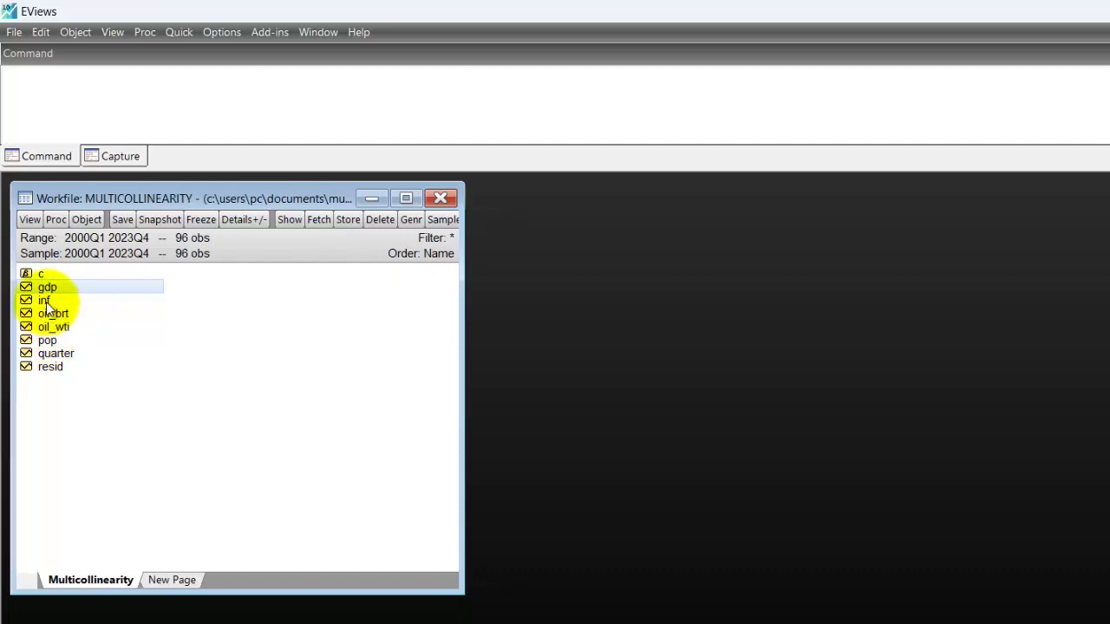
ctrl+click(47, 301)
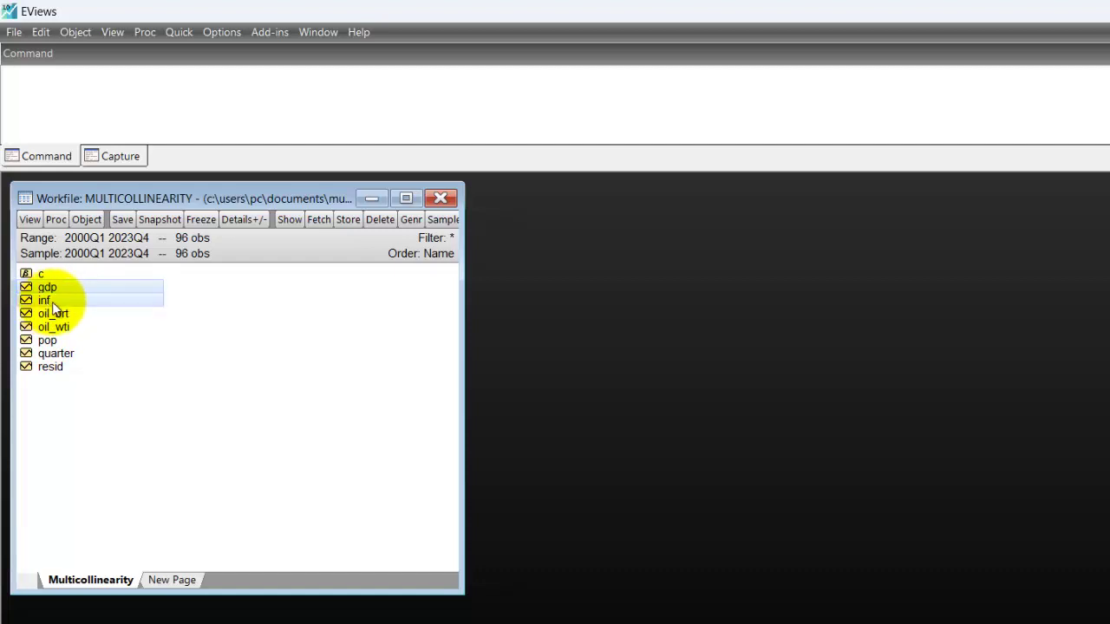
ctrl+click(64, 315)
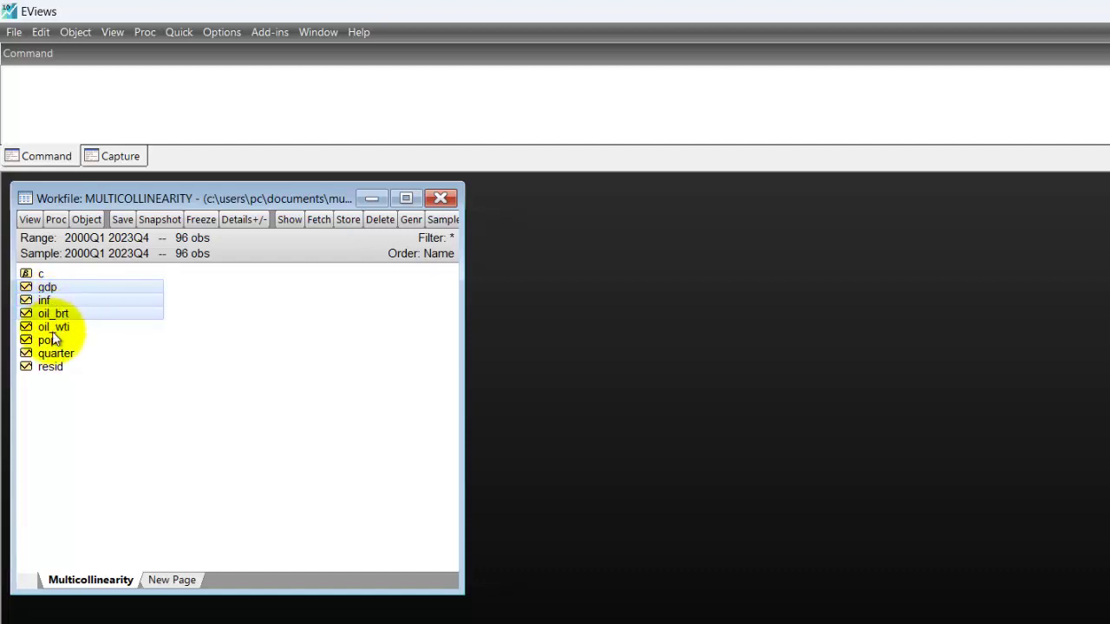
ctrl+click(49, 343)
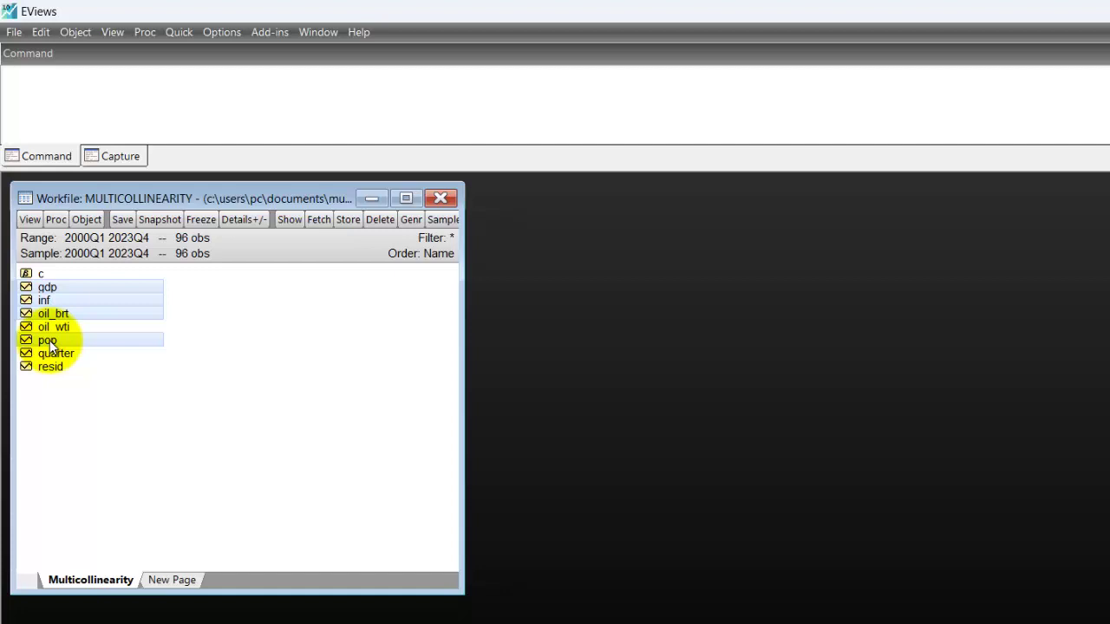
- Open the four selected series as an equation to estimate
right_click(107, 304)
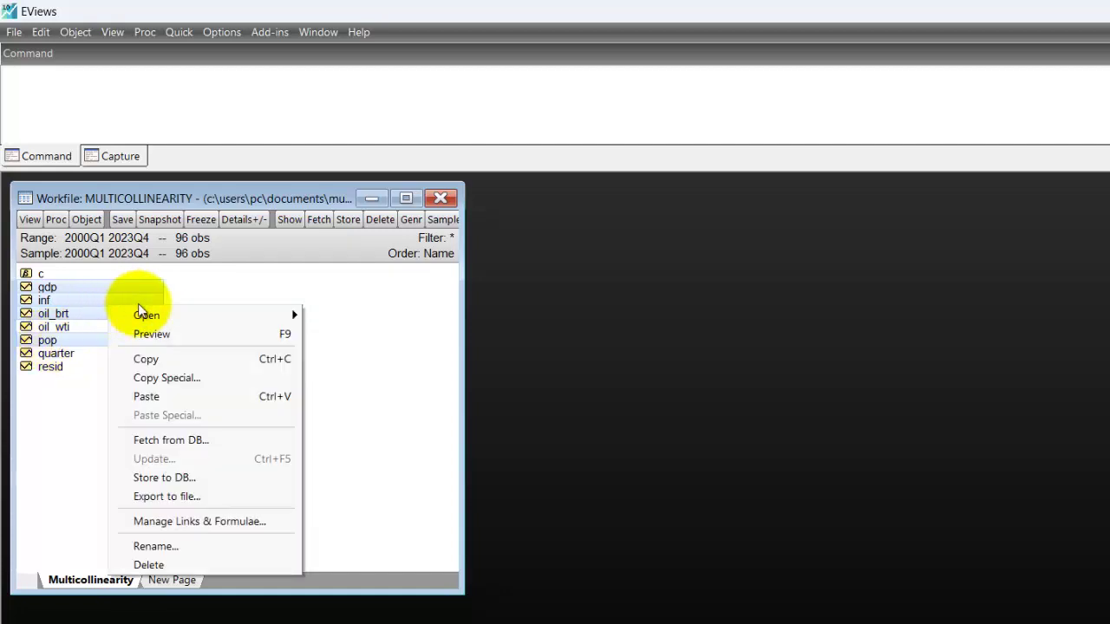
mouse_move(231, 322)
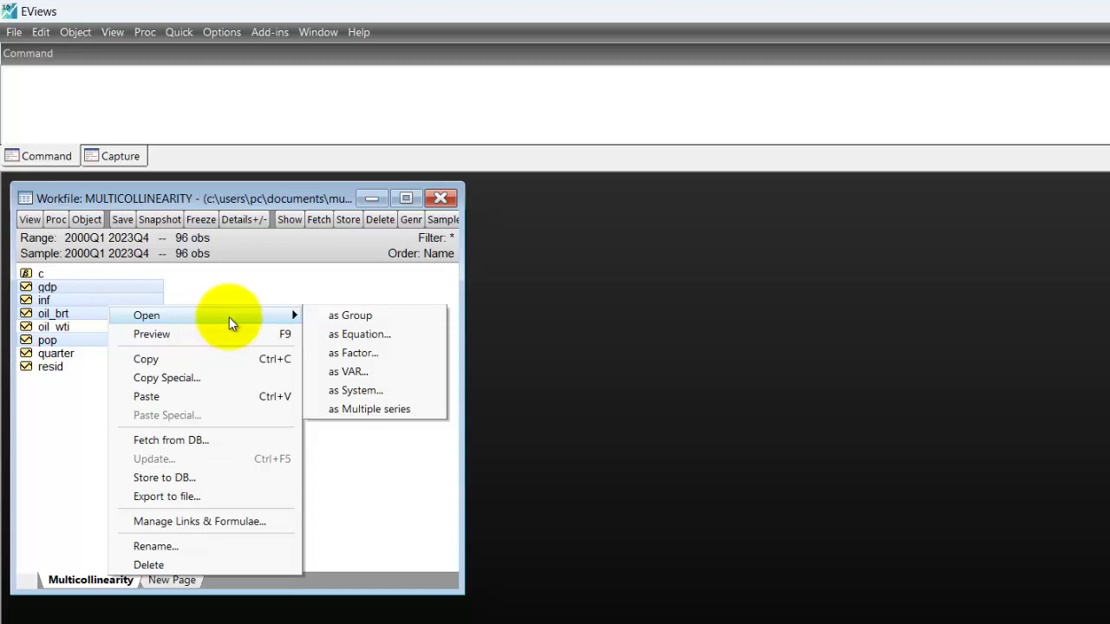
click(345, 336)
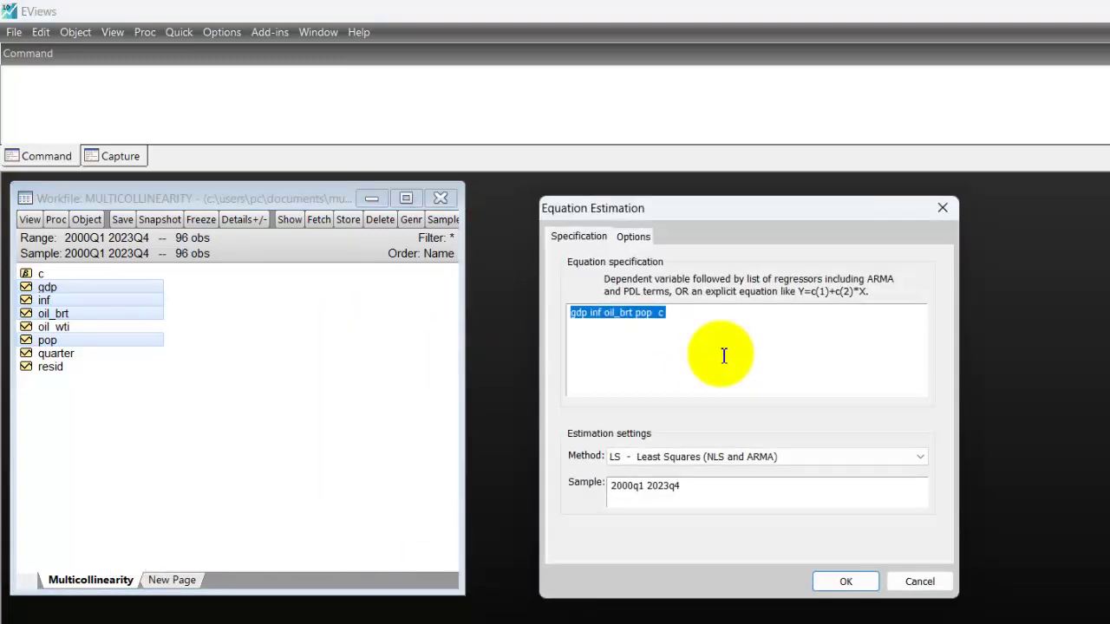
- Clear the prefilled 'gdp inf oil_brt pop c' specification, cancel the estimation and open the Quick menu
click(700, 332)
key(ctrl+a)
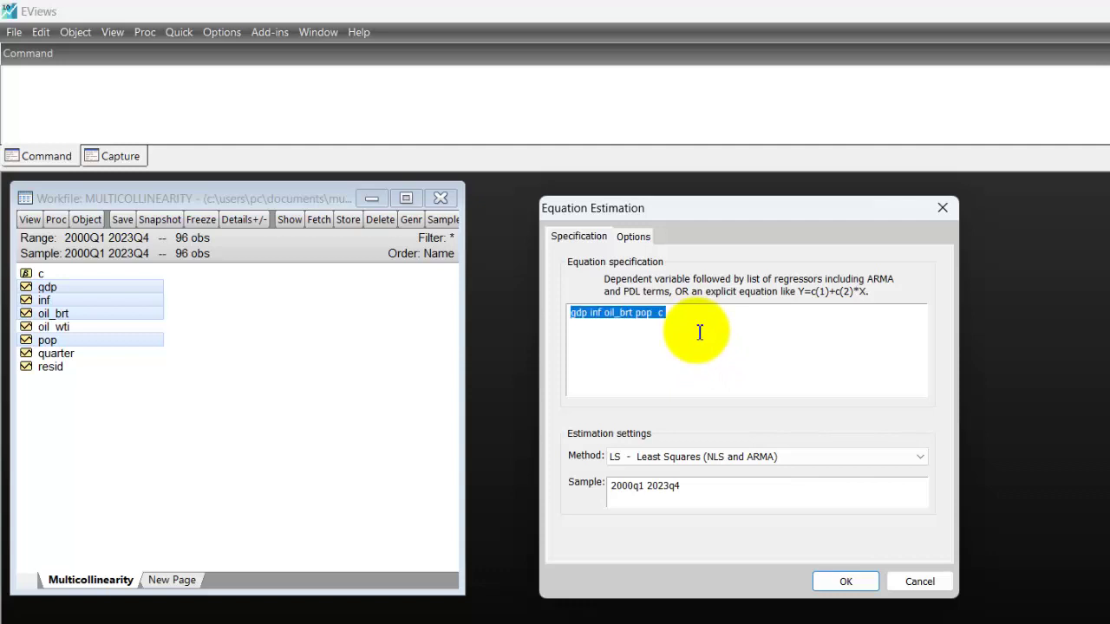
key(BackSpace)
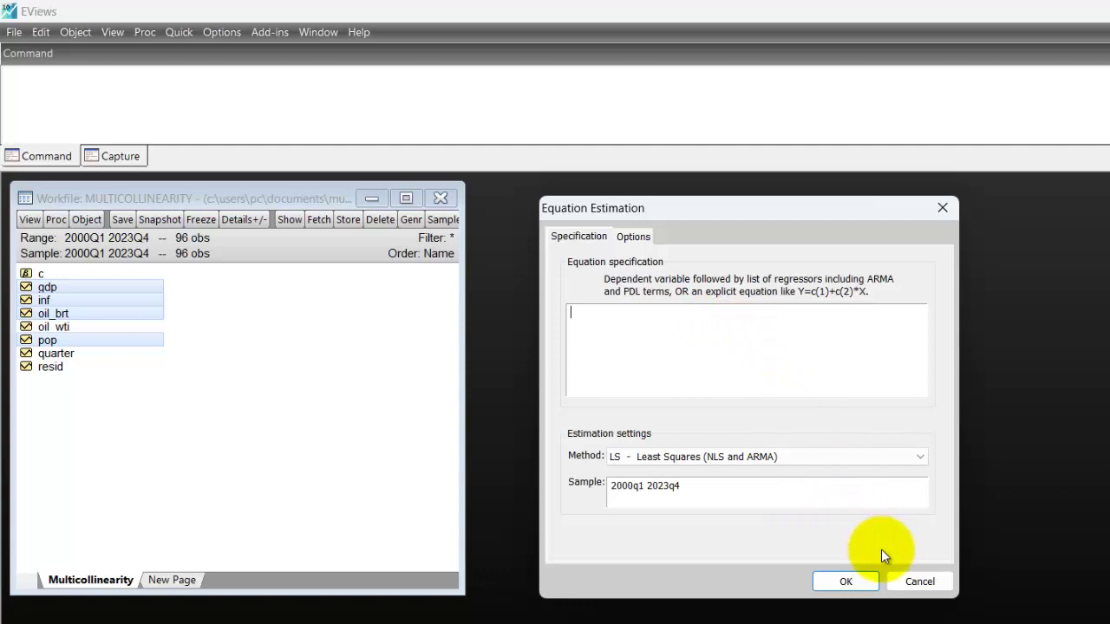
click(917, 582)
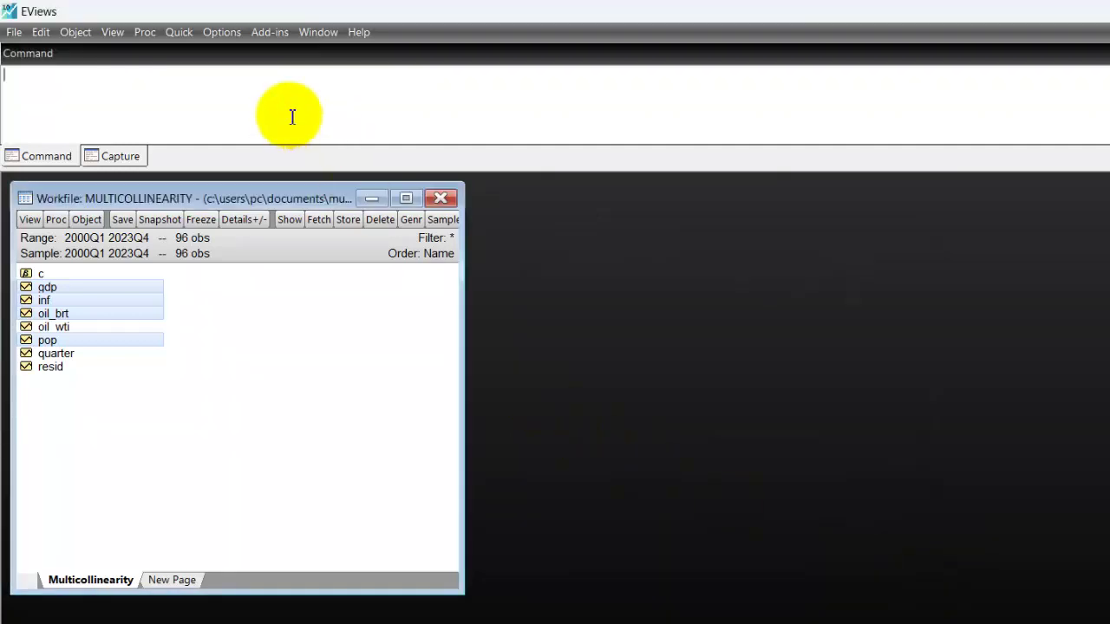
click(192, 33)
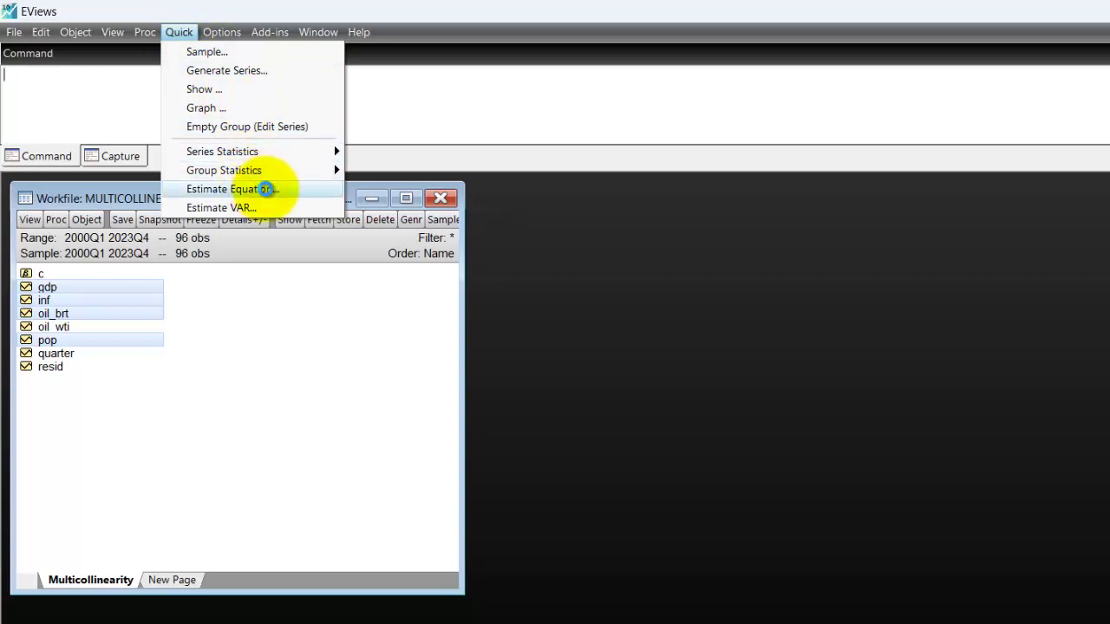
- Estimate 'gdp c inf oil_brt pop' by least squares through Quick > Estimate Equation
click(268, 192)
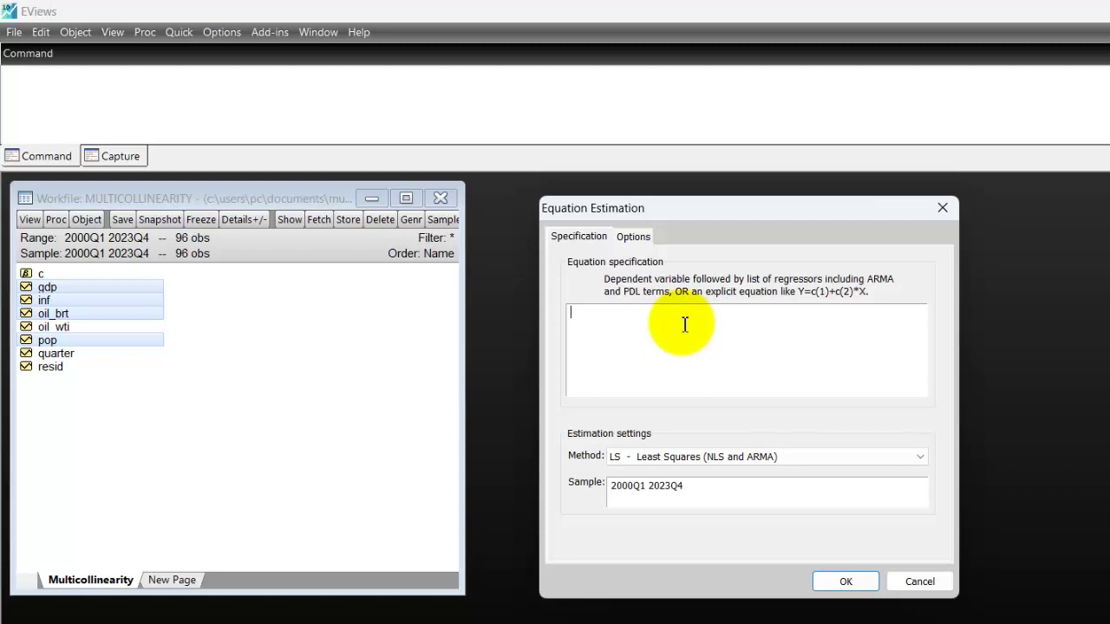
text(gdp)
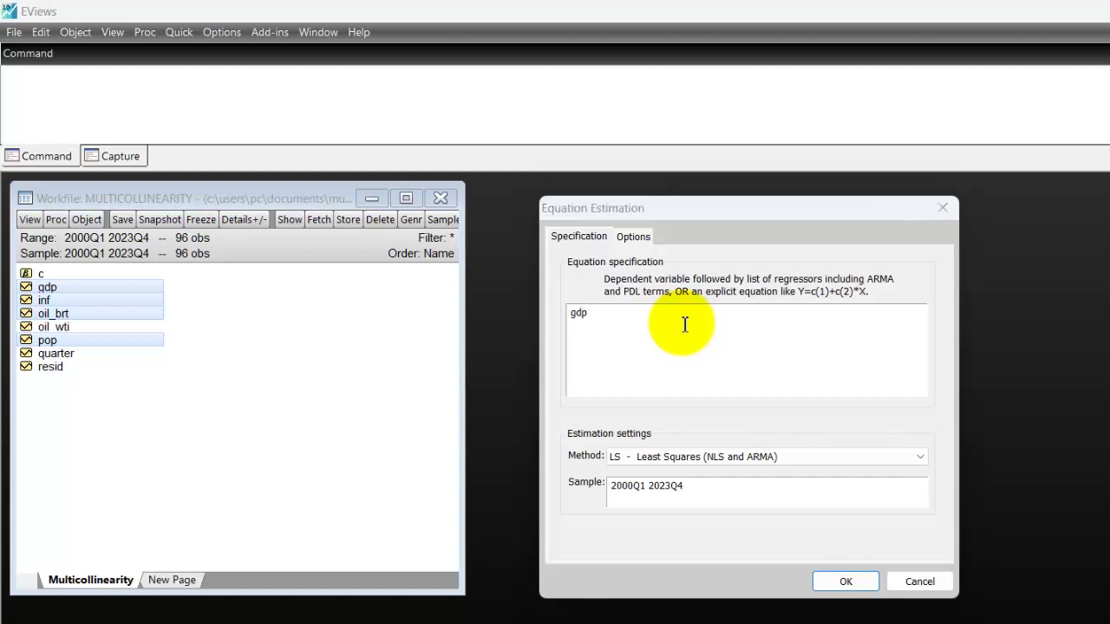
text( c)
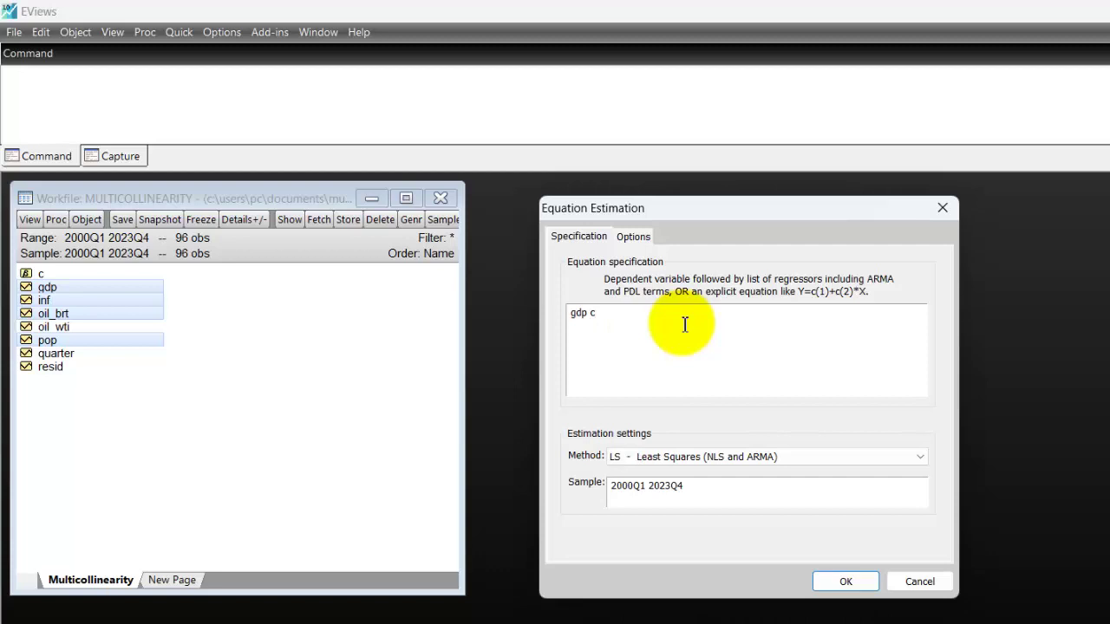
text( inf)
text( oil)
text(_w)
text(rt)
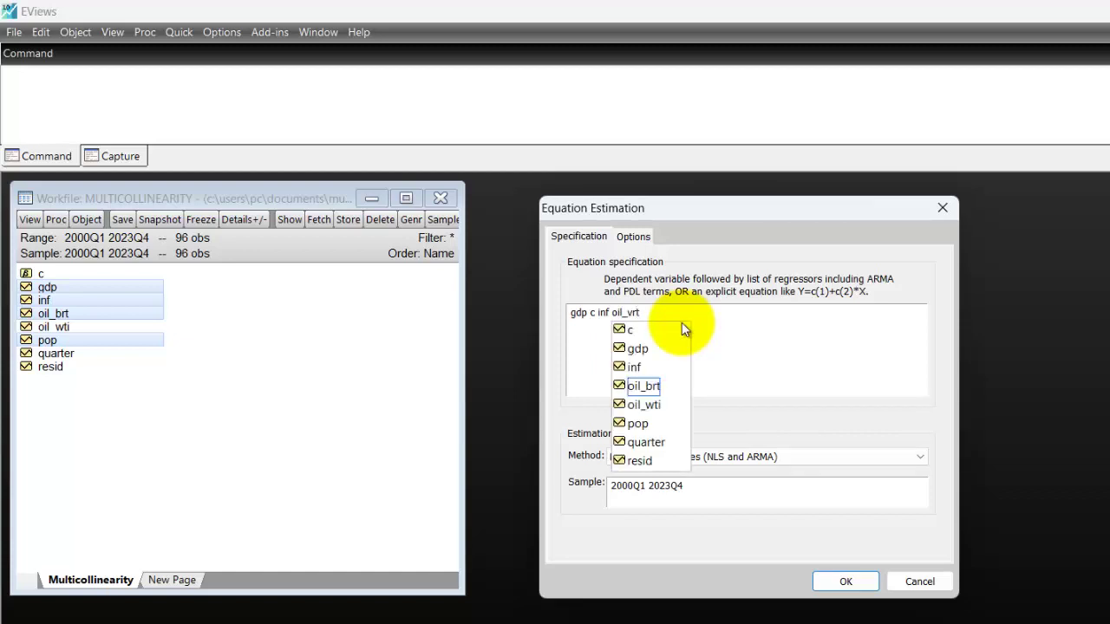
key(BackSpace)
key(BackSpace)
key(BackSpace)
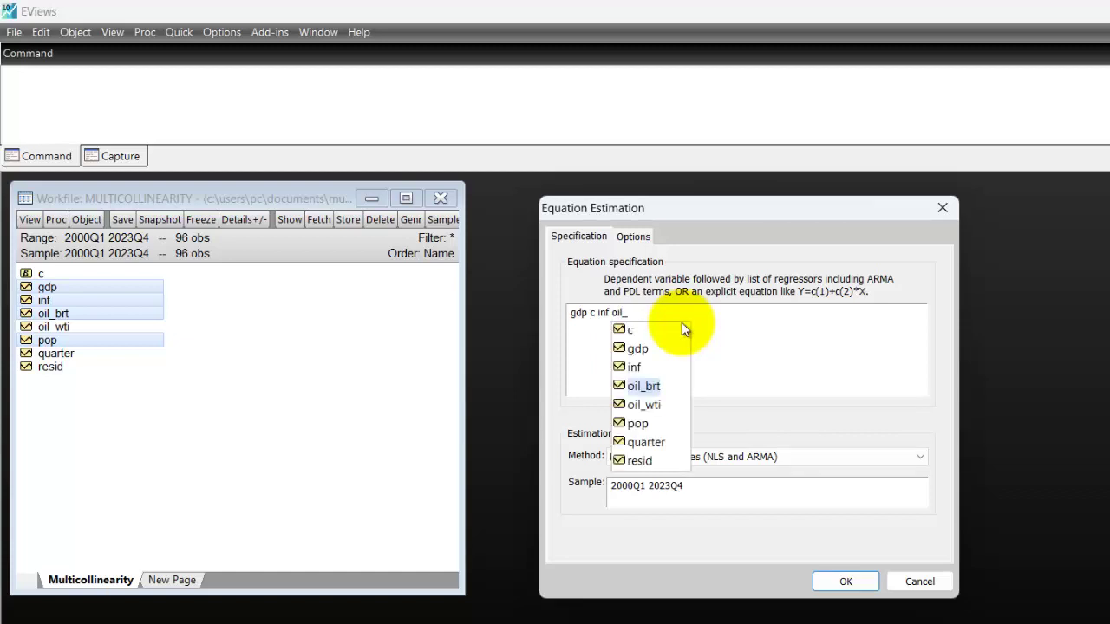
text(brt)
key(Escape)
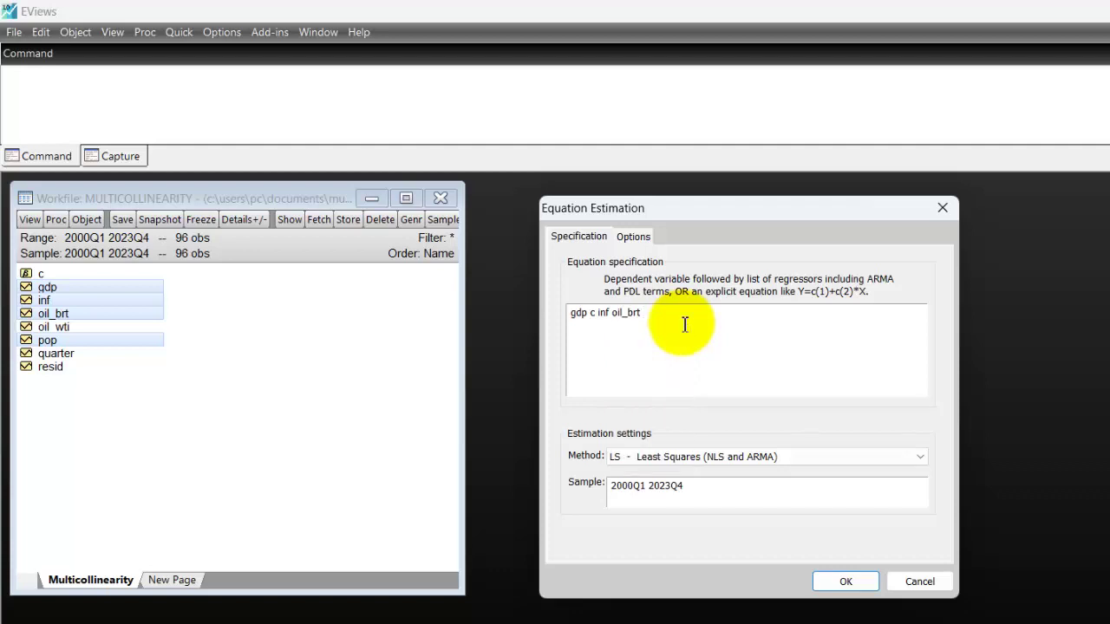
text(pop)
click(580, 312)
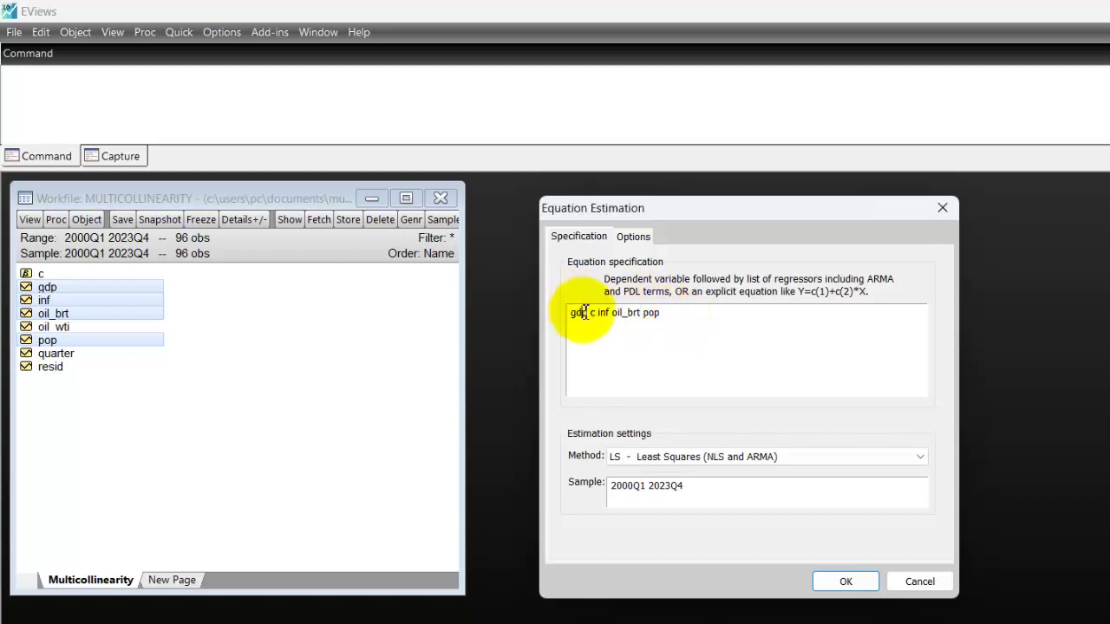
click(630, 316)
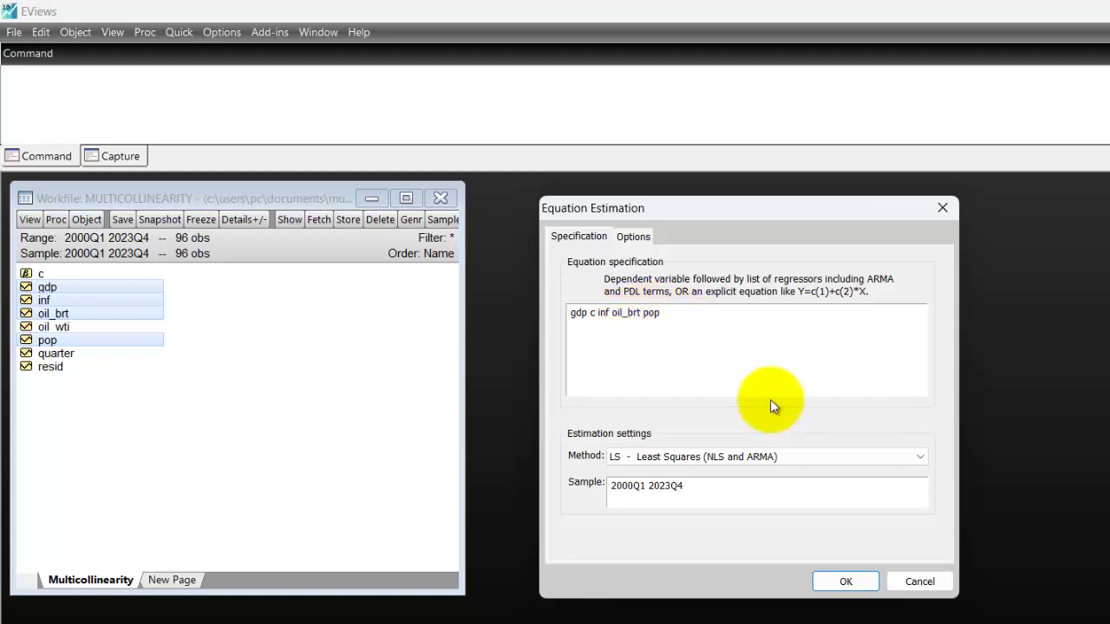
click(846, 581)
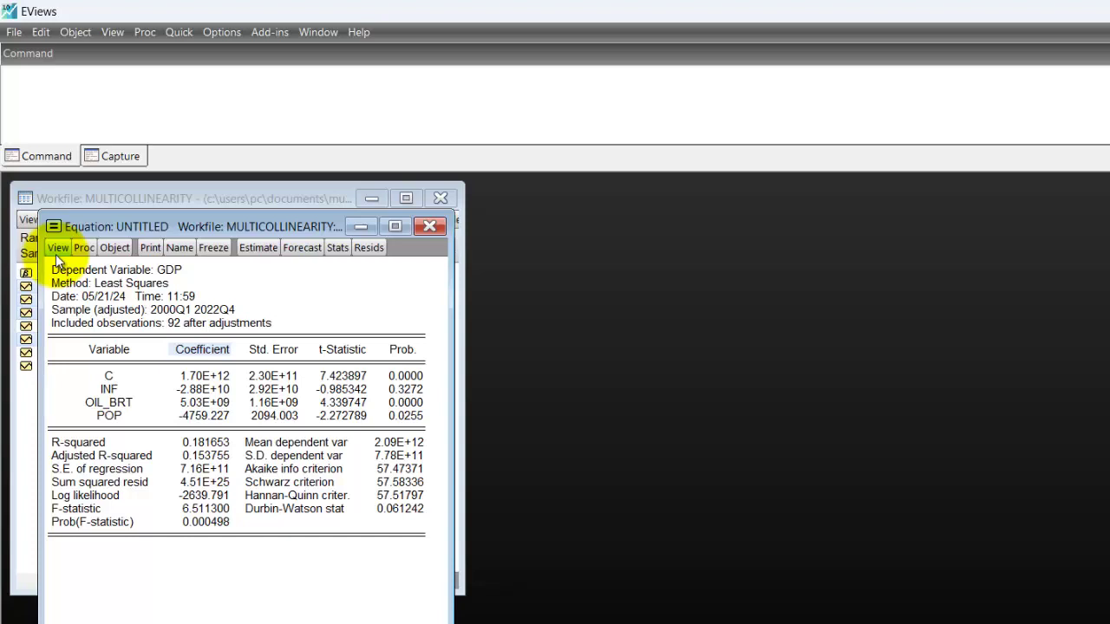
- Show the equation's View > Stability Diagnostics submenu
click(55, 249)
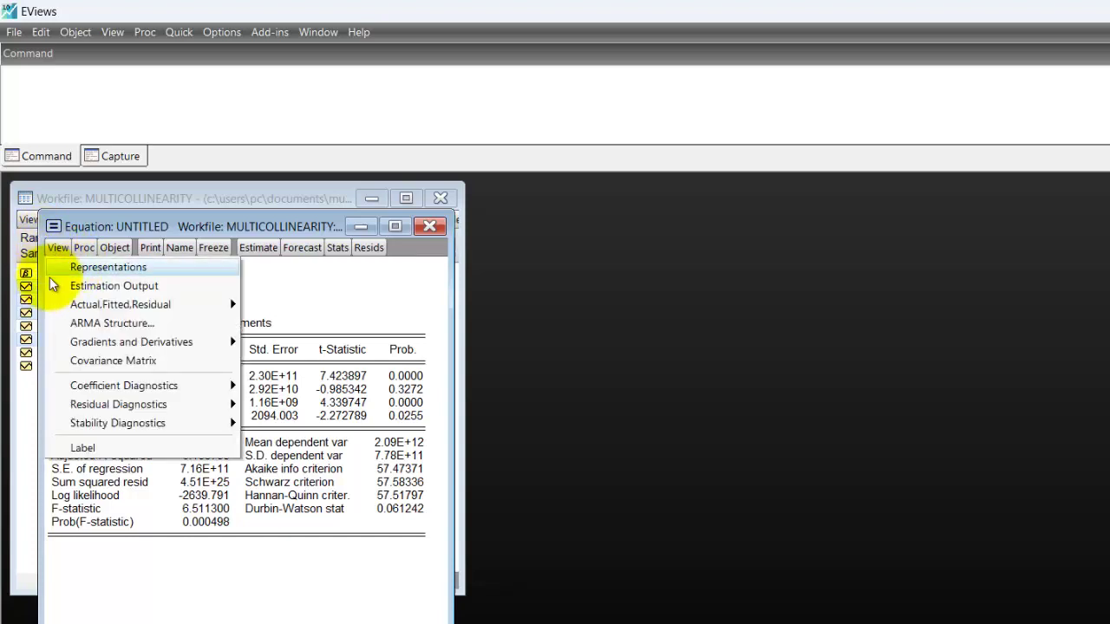
mouse_move(170, 432)
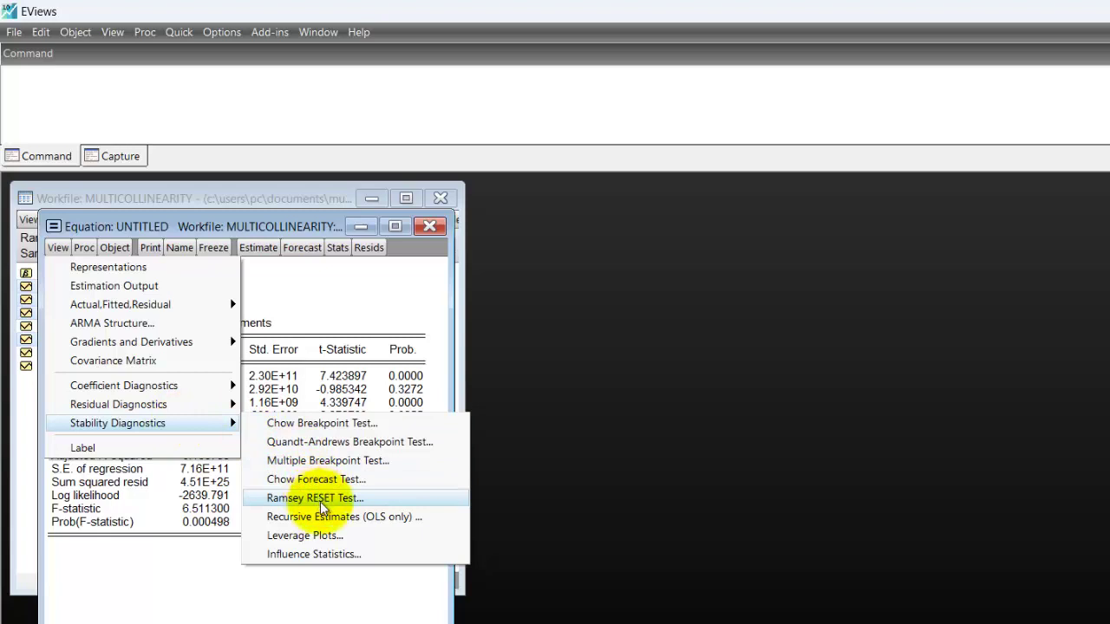
- Run the Ramsey RESET test with 1 fitted term
click(320, 501)
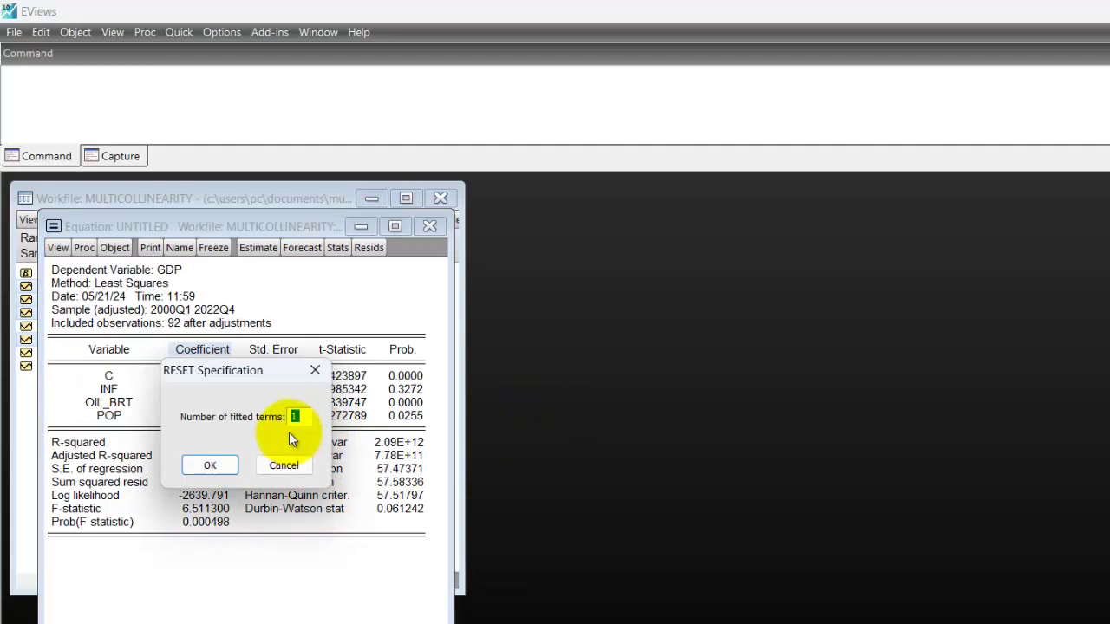
click(211, 466)
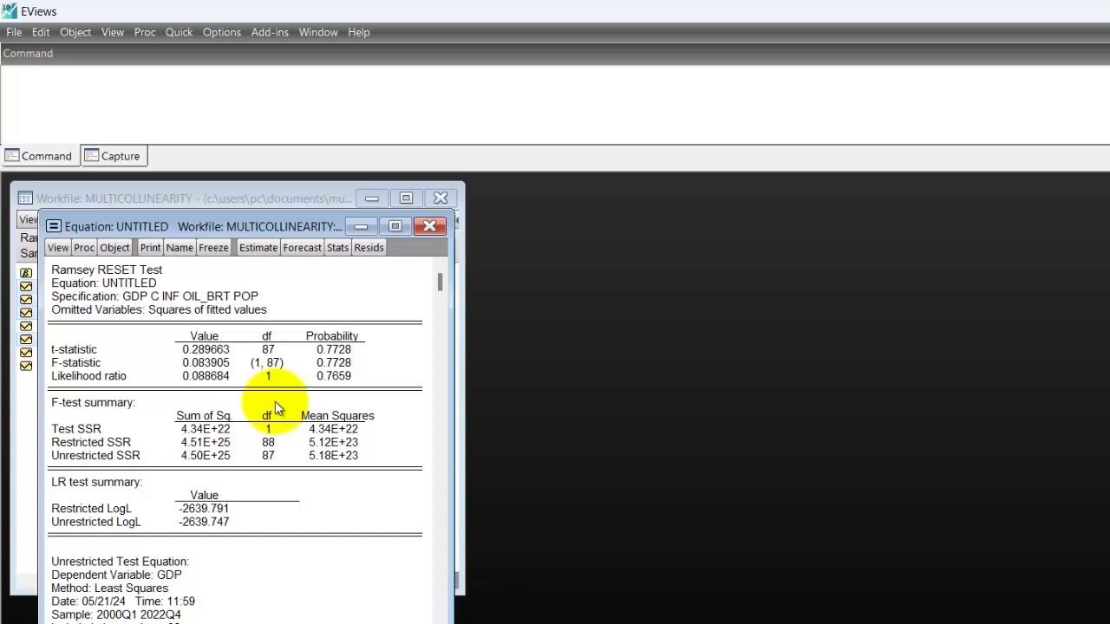
click(75, 366)
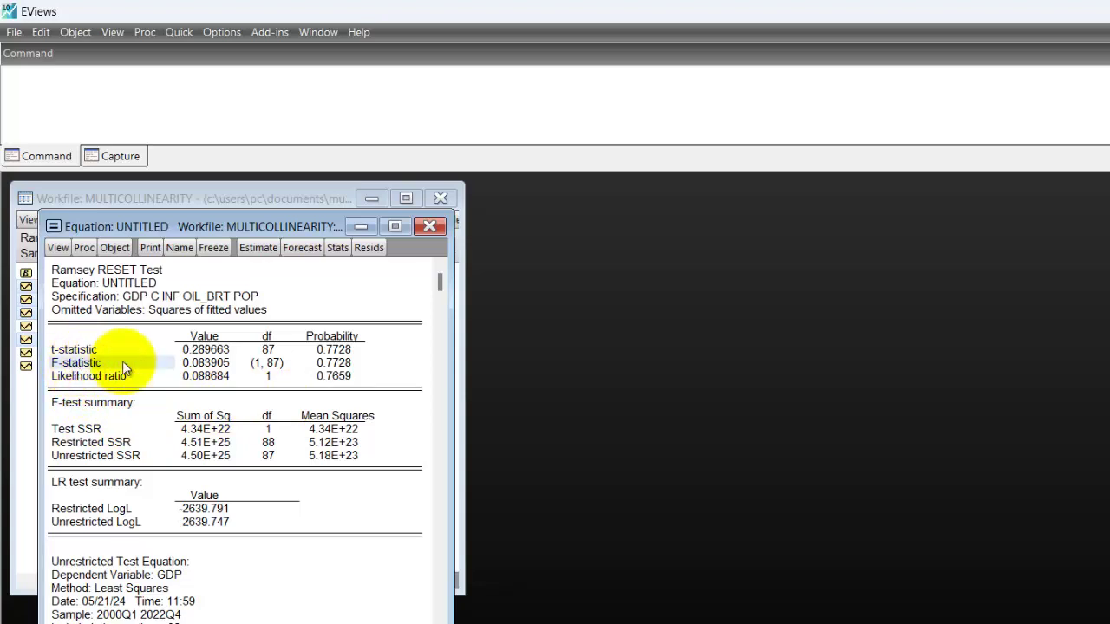
click(334, 368)
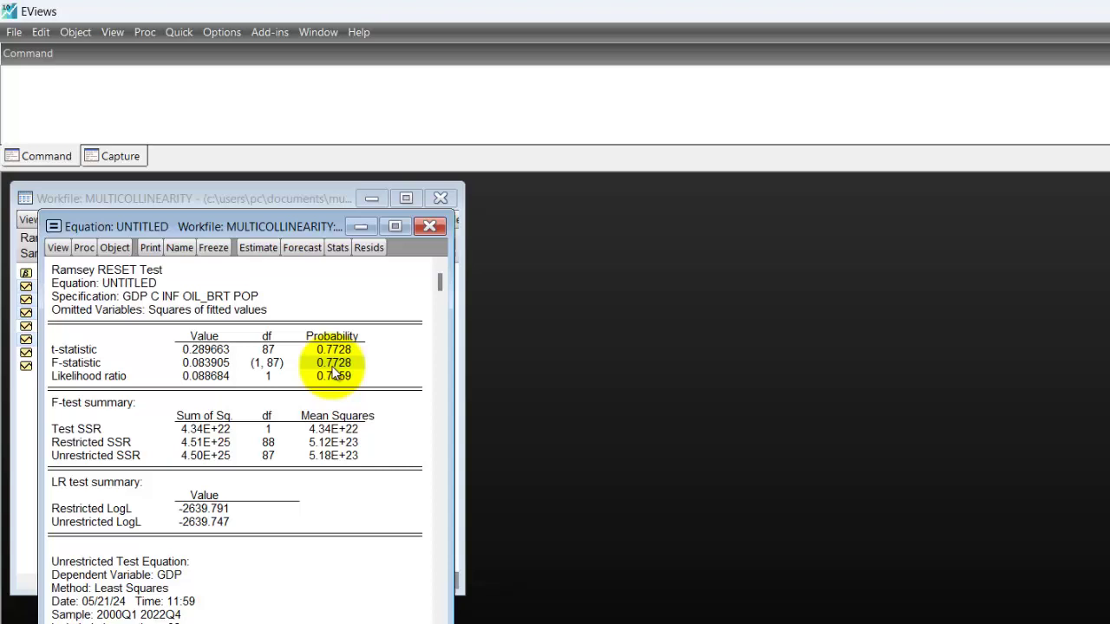